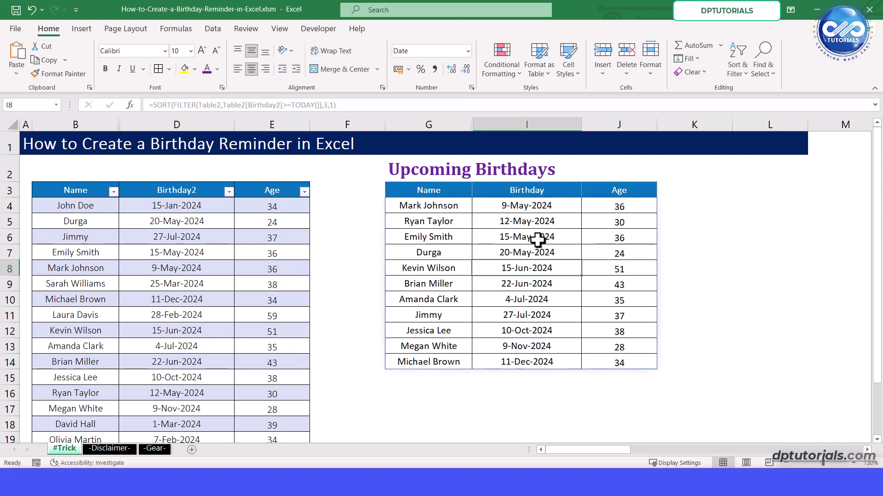
- Review the sorted this-year birthdays in the Upcoming Birthdays list, down to 11-Dec-2024
{"action": "left_click", "coordinate": [536, 253]}
{"action": "left_click", "coordinate": [532, 285]}
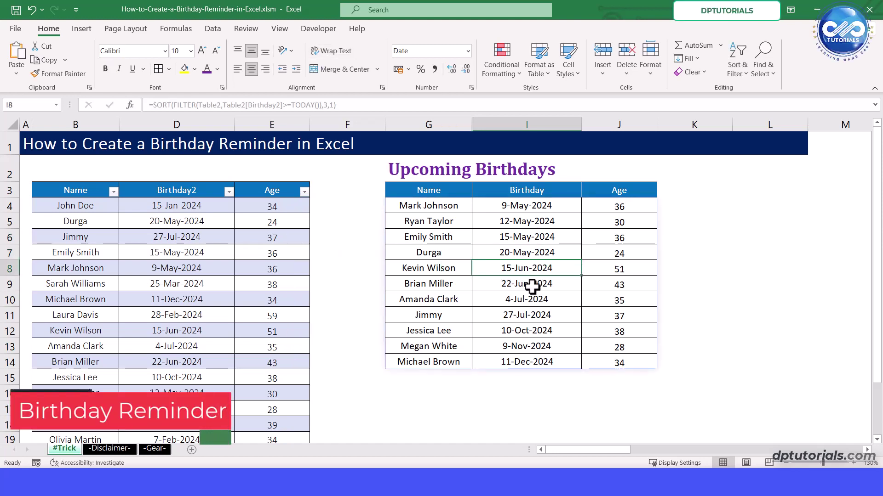
{"action": "left_click", "coordinate": [532, 298]}
{"action": "left_click", "coordinate": [532, 315]}
{"action": "left_click", "coordinate": [532, 331]}
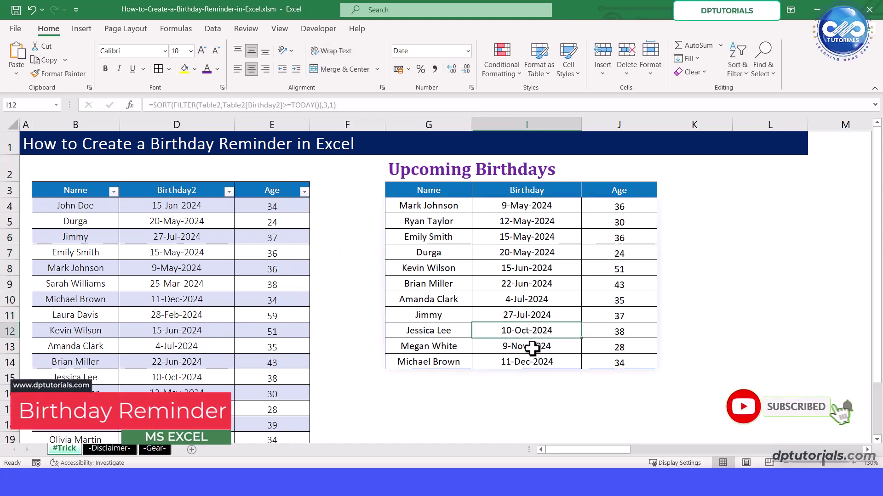
{"action": "left_click", "coordinate": [532, 347]}
{"action": "left_click", "coordinate": [534, 363]}
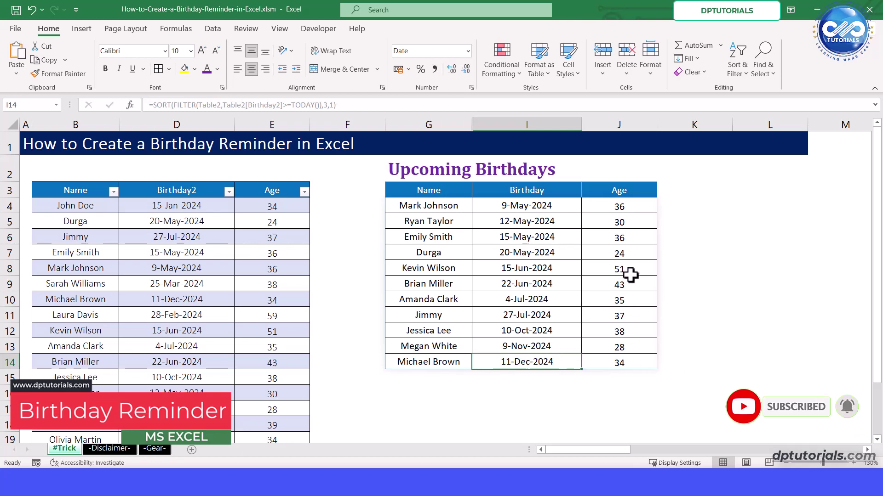
{"action": "scroll", "coordinate": [625, 277], "scroll_direction": "down", "scroll_amount": 3}
{"action": "scroll", "coordinate": [623, 278], "scroll_direction": "up", "scroll_amount": 3}
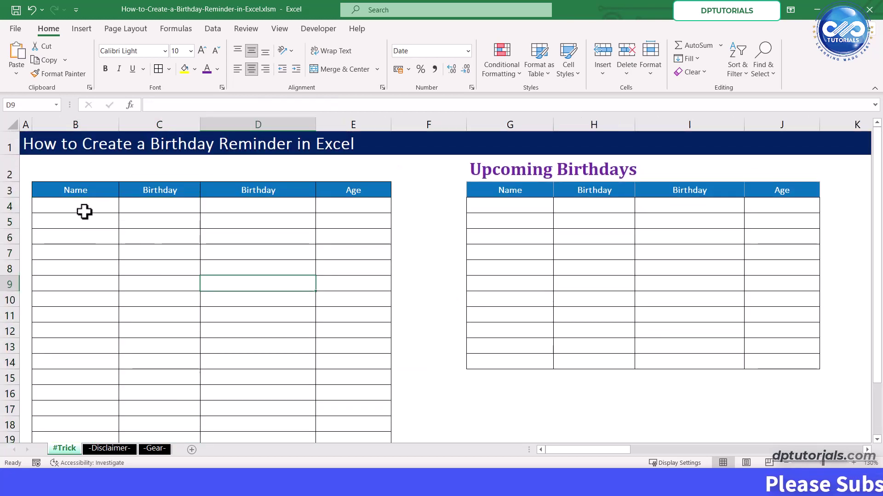
- Check the Name, Birthday, Birthday and Age header cells in B3–E3
{"action": "left_click", "coordinate": [102, 192]}
{"action": "left_click", "coordinate": [150, 191]}
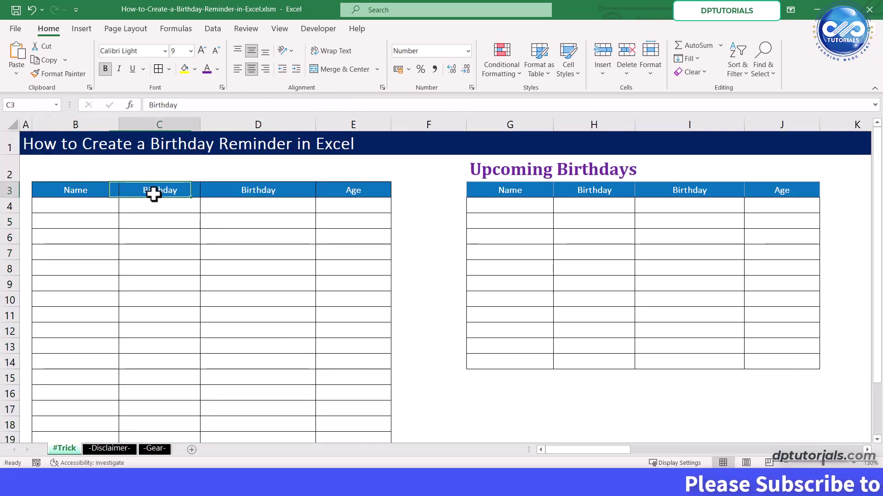
{"action": "left_click", "coordinate": [244, 191]}
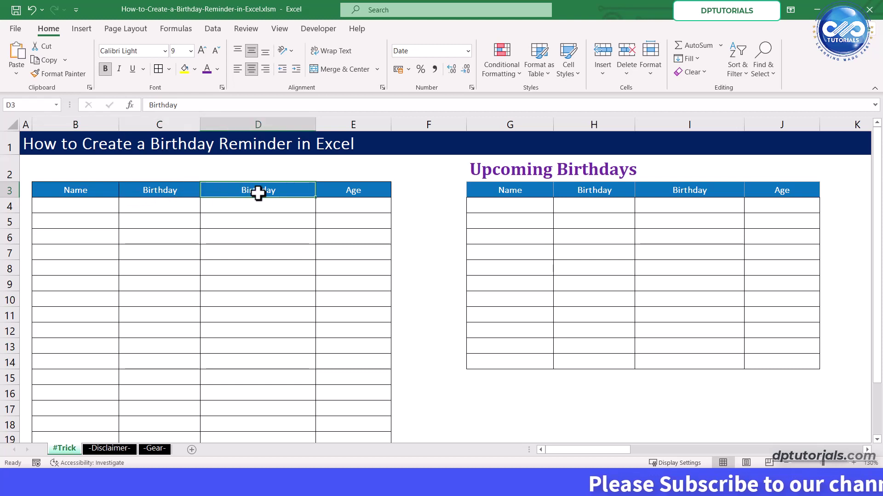
{"action": "left_click", "coordinate": [342, 194]}
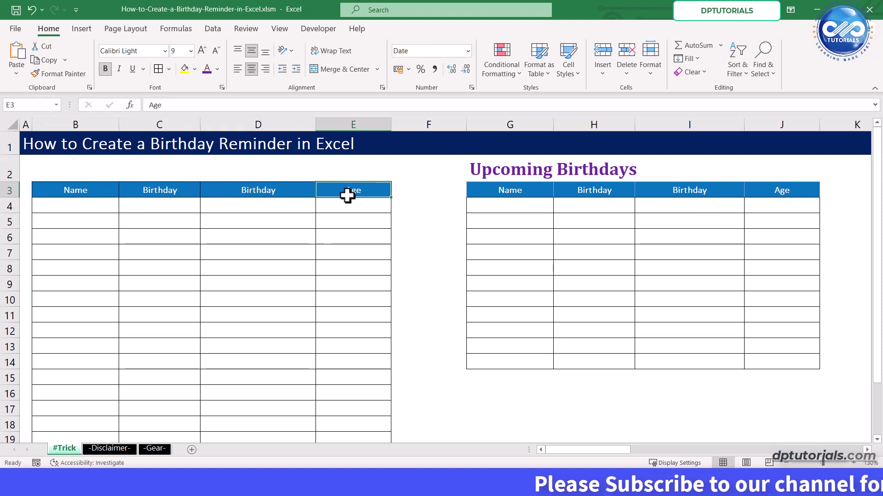
{"action": "left_click", "coordinate": [288, 191]}
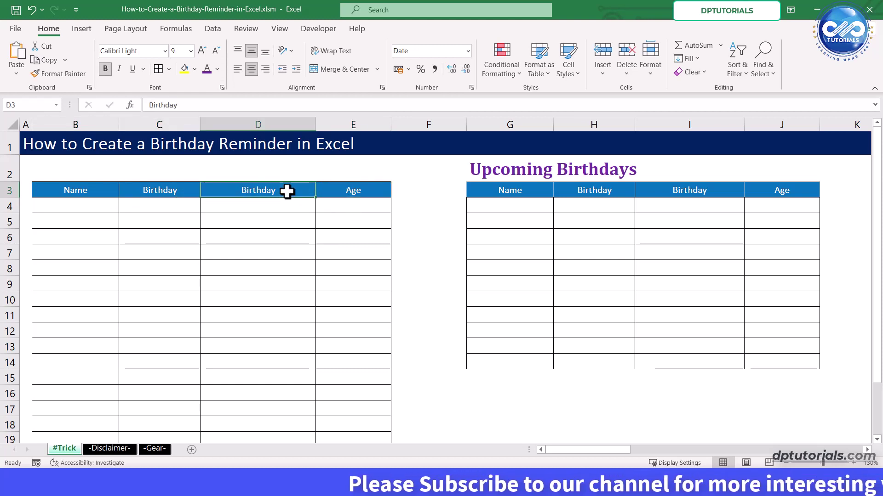
- Paste the names and birth dates into the table starting at cell B4
{"action": "left_click", "coordinate": [75, 206]}
{"action": "key", "text": "ctrl+v"}
{"action": "left_click", "coordinate": [250, 205]}
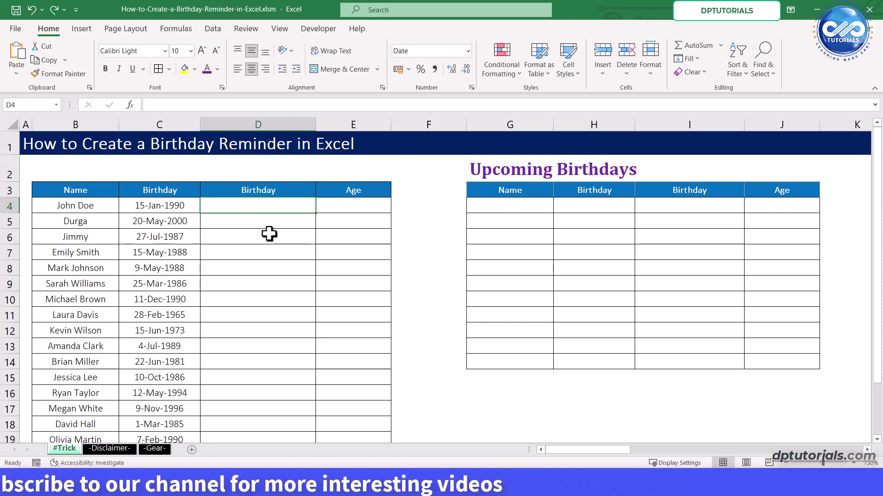
- Enter =DATE(YEAR(TODAY()),MONTH(C4),DAY(C4)) in D4 so it shows 15-Jan-2024
{"action": "type", "text": "=d"}
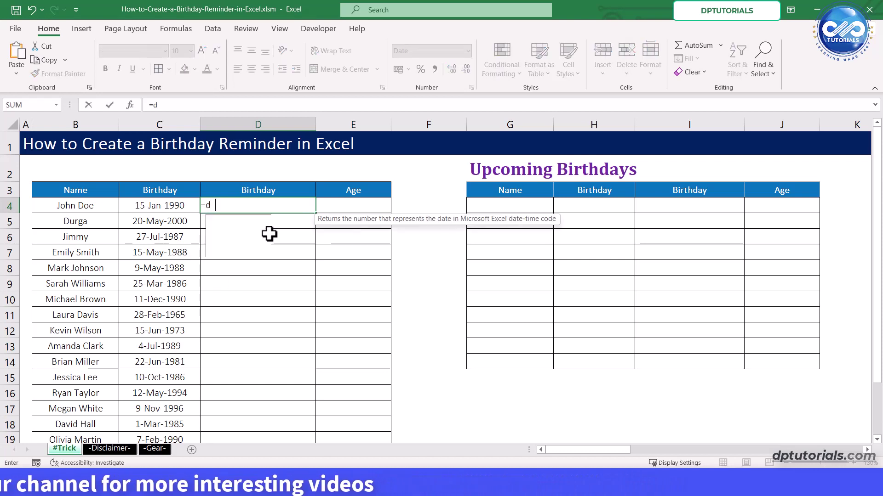
{"action": "type", "text": "ate("}
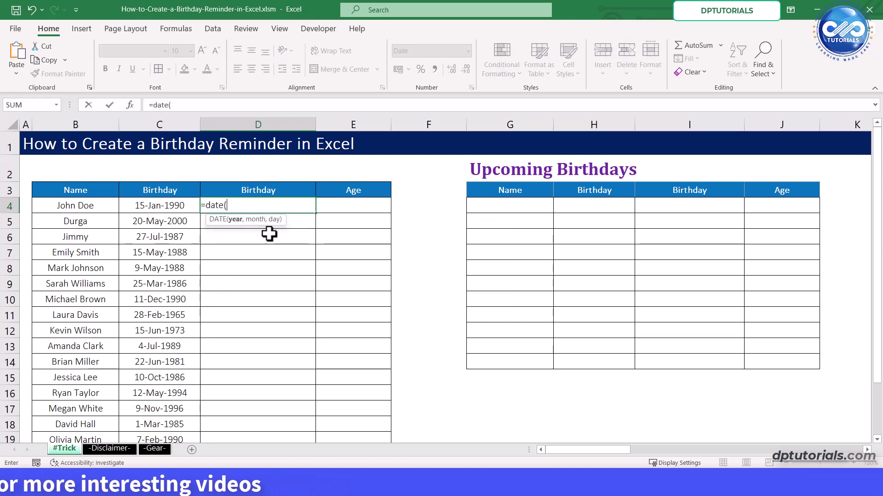
{"action": "type", "text": "year"}
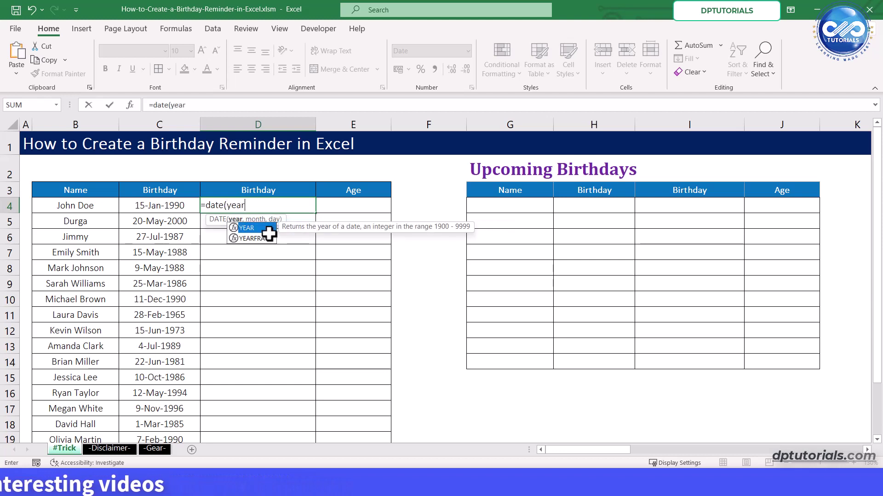
{"action": "type", "text": "(today"}
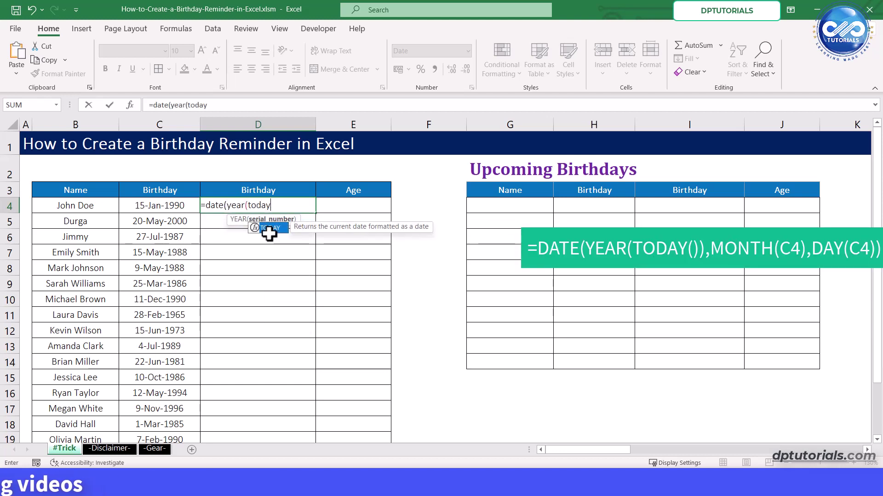
{"action": "type", "text": "()"}
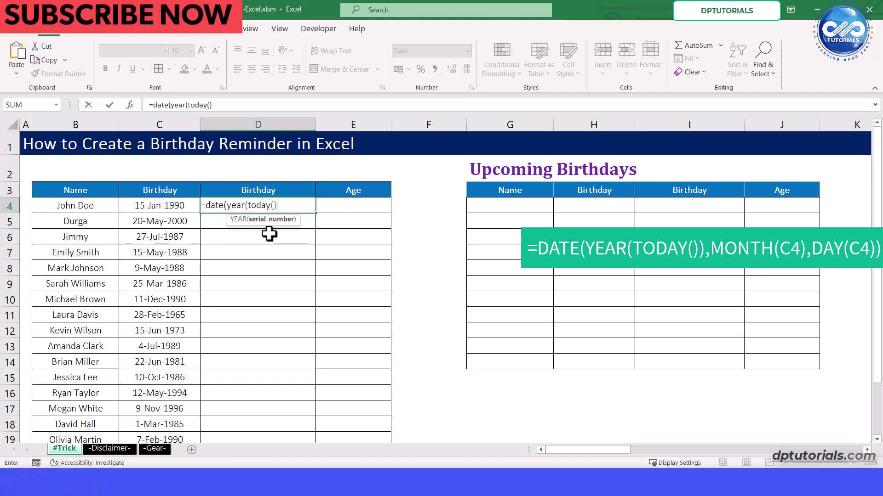
{"action": "type", "text": "),month("}
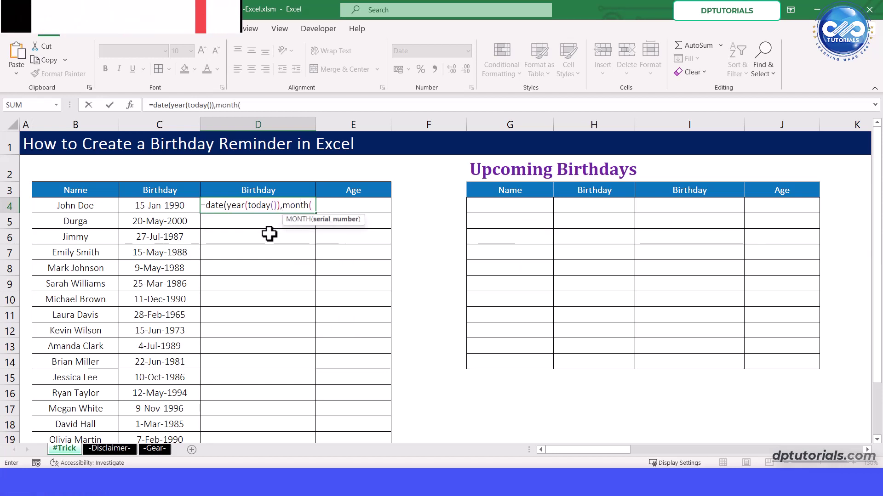
{"action": "left_click", "coordinate": [178, 206]}
{"action": "type", "text": ")"}
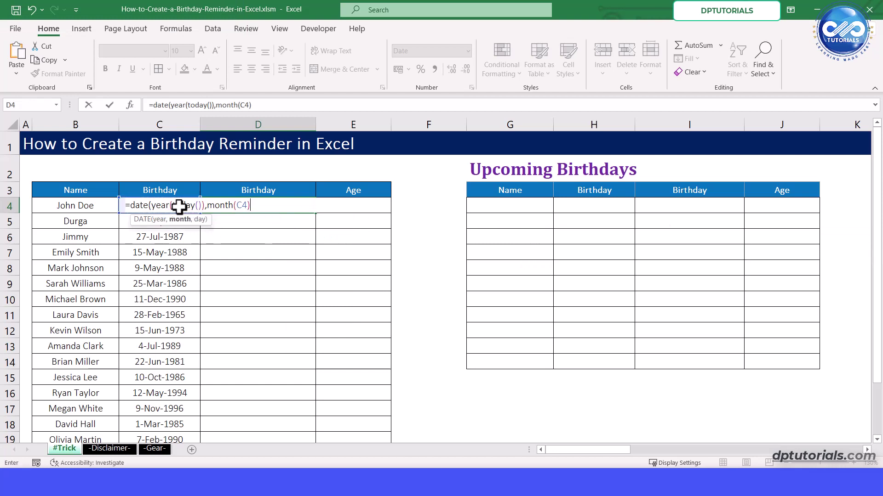
{"action": "type", "text": ",Day"}
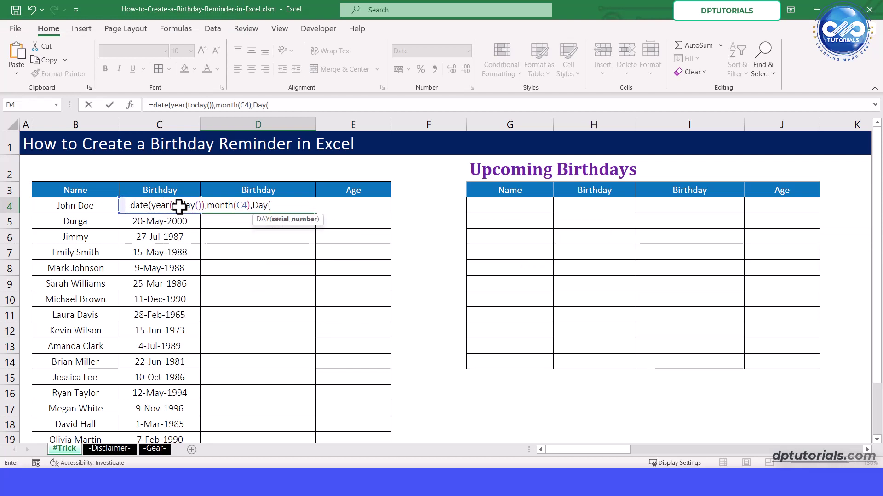
{"action": "type", "text": "(c4)"}
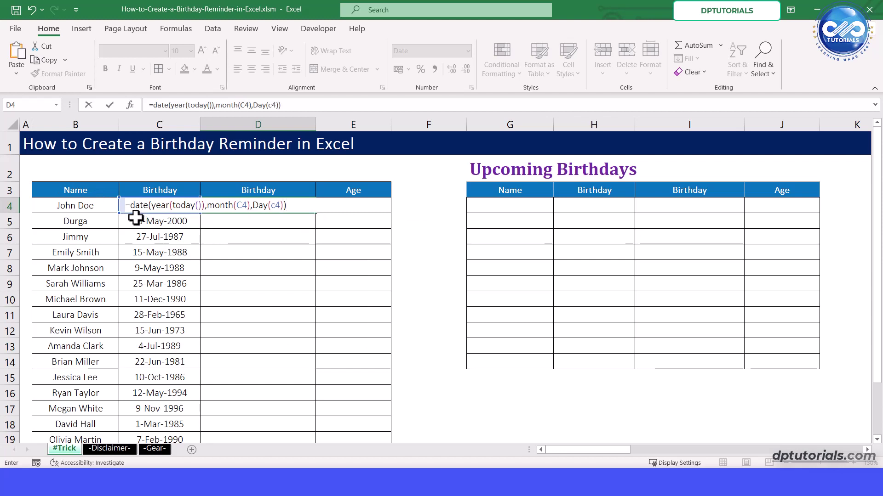
{"action": "type", "text": ")"}
{"action": "key", "text": "Return"}
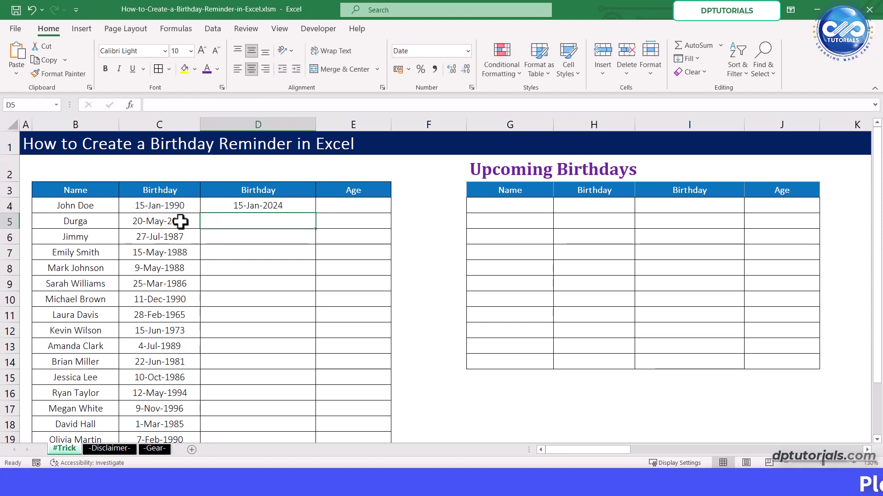
- Copy D4's this-year birthday formula down through row 19, ending at 7-Feb-2024
{"action": "left_click", "coordinate": [243, 205]}
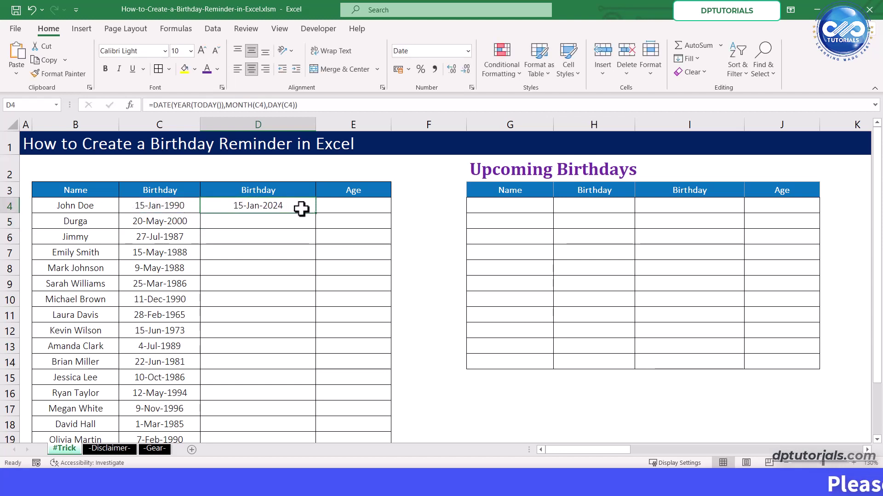
{"action": "left_click_drag", "start_coordinate": [317, 214], "coordinate": [303, 422]}
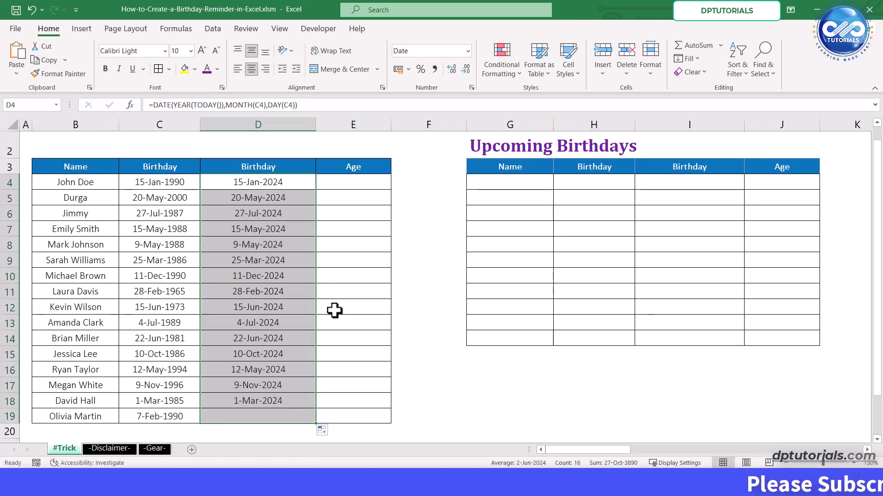
{"action": "scroll", "coordinate": [335, 311], "scroll_direction": "up", "scroll_amount": 1}
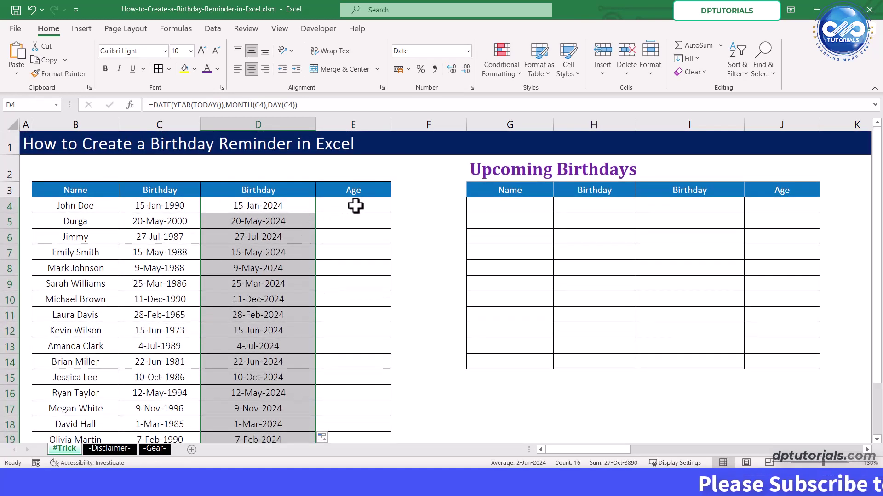
{"action": "left_click", "coordinate": [355, 206]}
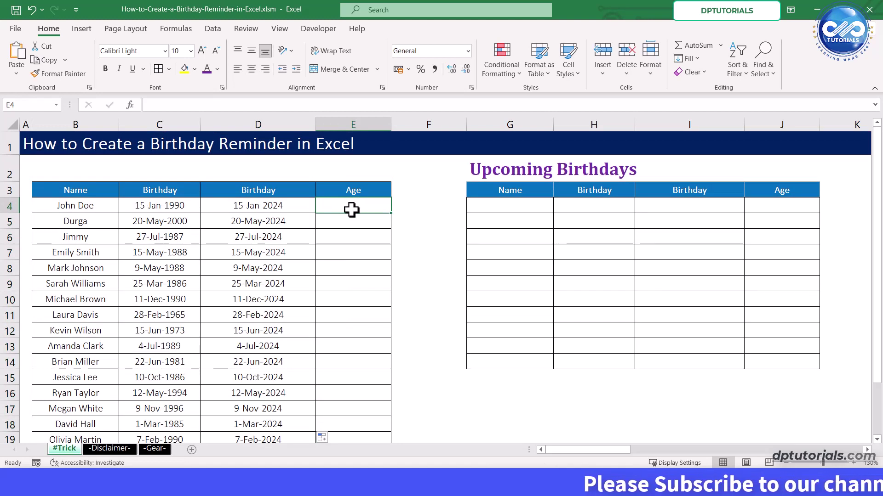
- Enter =YEAR(TODAY())-YEAR(C4) in E4 as a centred whole number and fill it down
{"action": "type", "text": "=yea"}
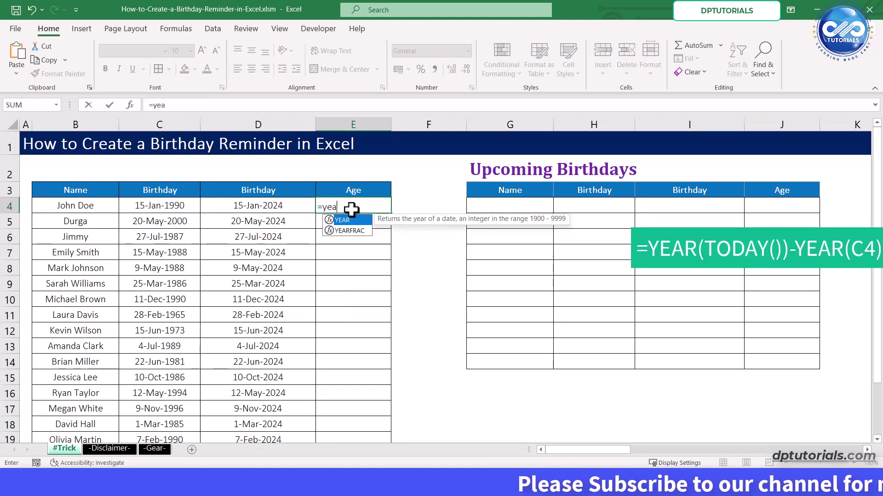
{"action": "type", "text": "r("}
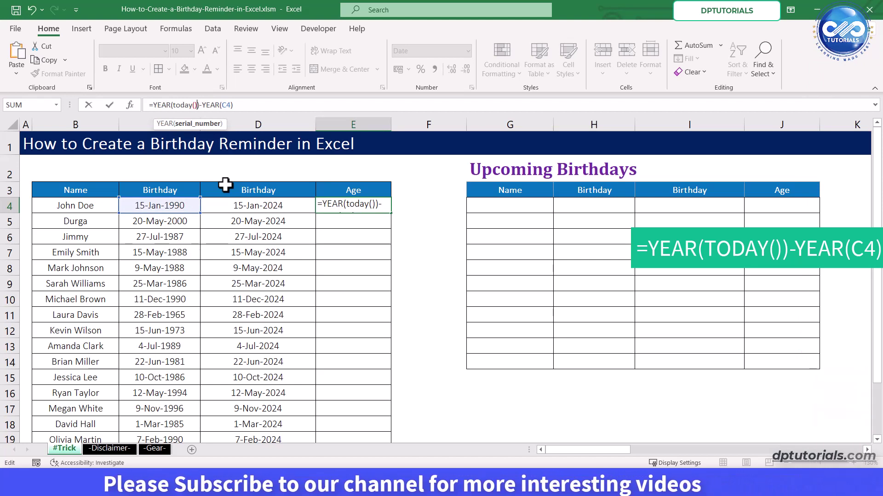
{"action": "key", "text": "Return"}
{"action": "left_click", "coordinate": [354, 206]}
{"action": "left_click", "coordinate": [467, 50]}
{"action": "left_click", "coordinate": [434, 93]}
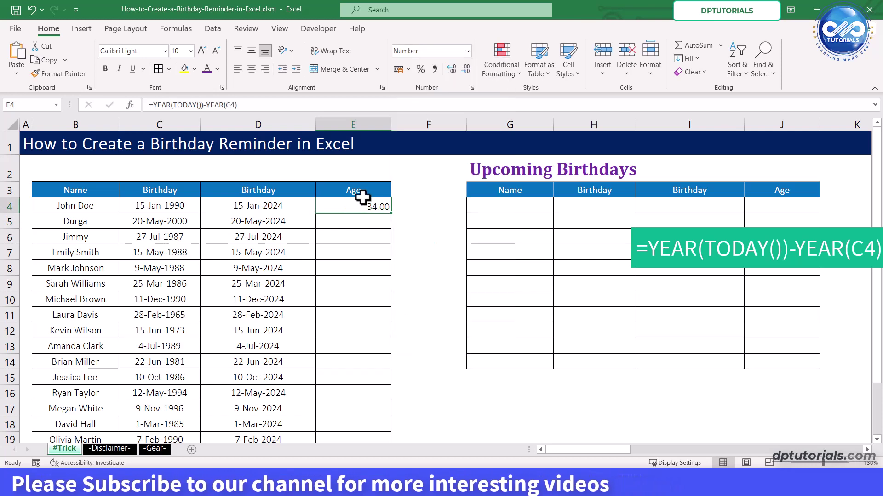
{"action": "left_click", "coordinate": [466, 68]}
{"action": "left_click", "coordinate": [466, 68]}
{"action": "left_click", "coordinate": [251, 68]}
{"action": "double_click", "coordinate": [391, 213]}
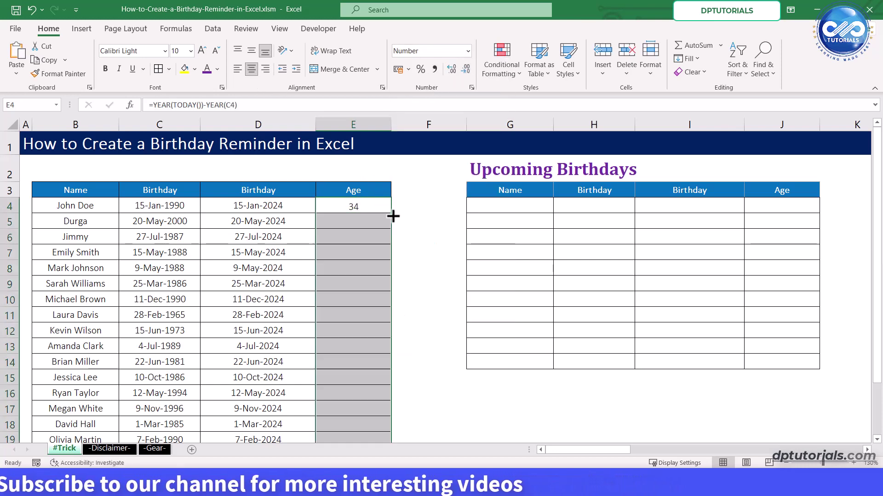
- Select the birthday data range B3:E19, headers included
{"action": "left_click", "coordinate": [95, 190]}
{"action": "scroll", "coordinate": [344, 344], "scroll_direction": "down", "scroll_amount": 2}
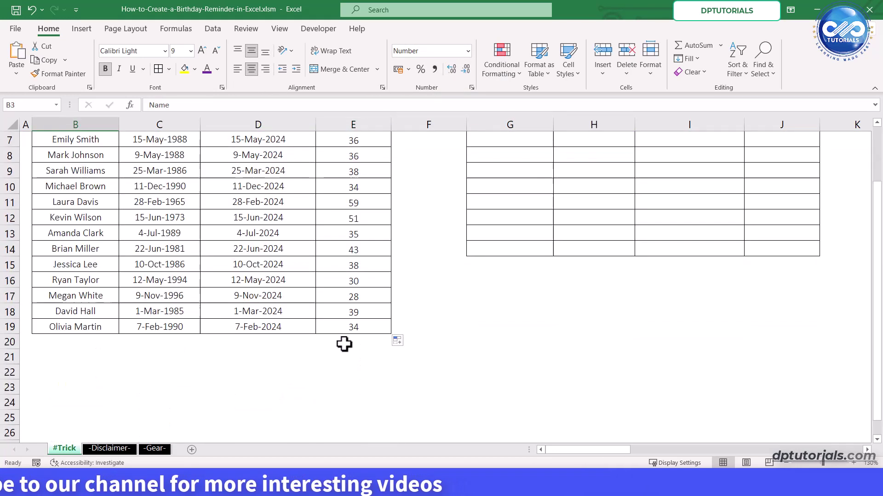
{"action": "left_click", "coordinate": [368, 331], "text": "shift"}
{"action": "scroll", "coordinate": [363, 333], "scroll_direction": "up", "scroll_amount": 2}
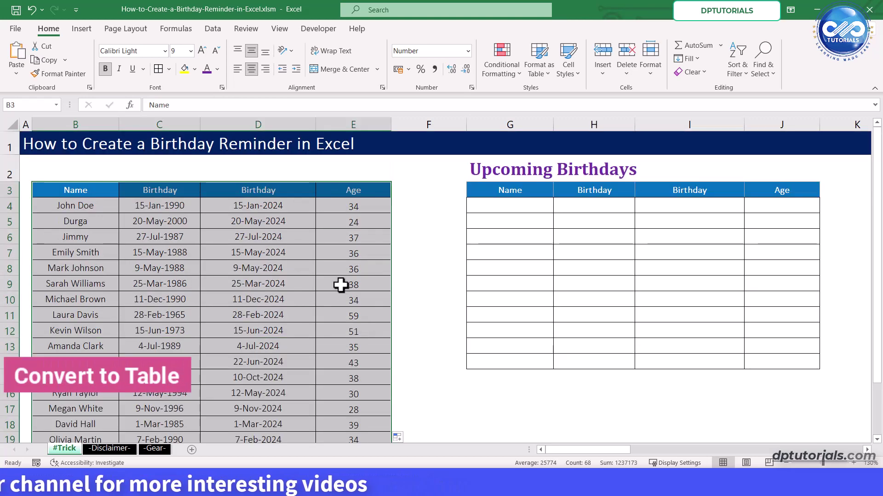
- Convert B3:E19 into a table with headers, which names the second Birthday column Birthday2
{"action": "key", "text": "ctrl+t"}
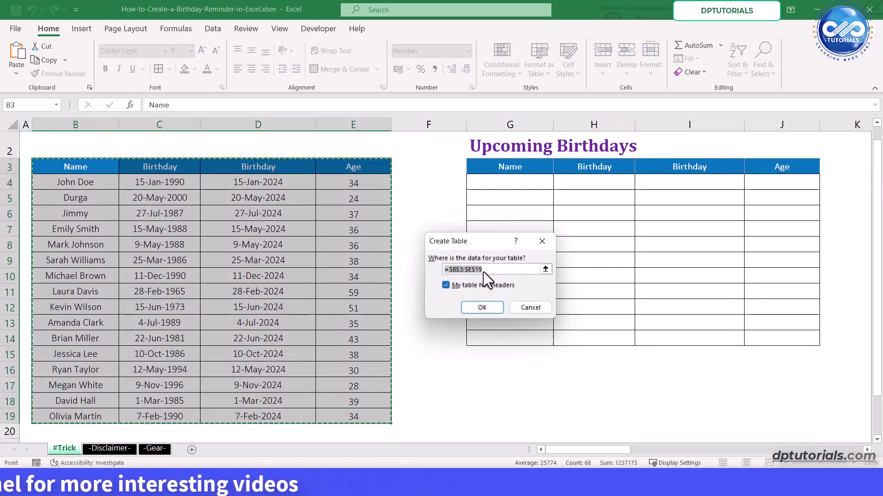
{"action": "left_click", "coordinate": [478, 307]}
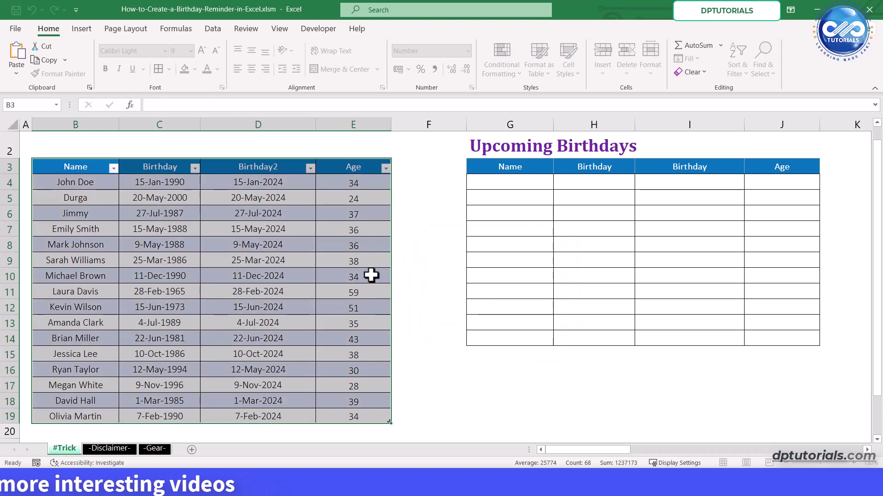
{"action": "left_click", "coordinate": [417, 260]}
{"action": "scroll", "coordinate": [276, 258], "scroll_direction": "up", "scroll_amount": 1}
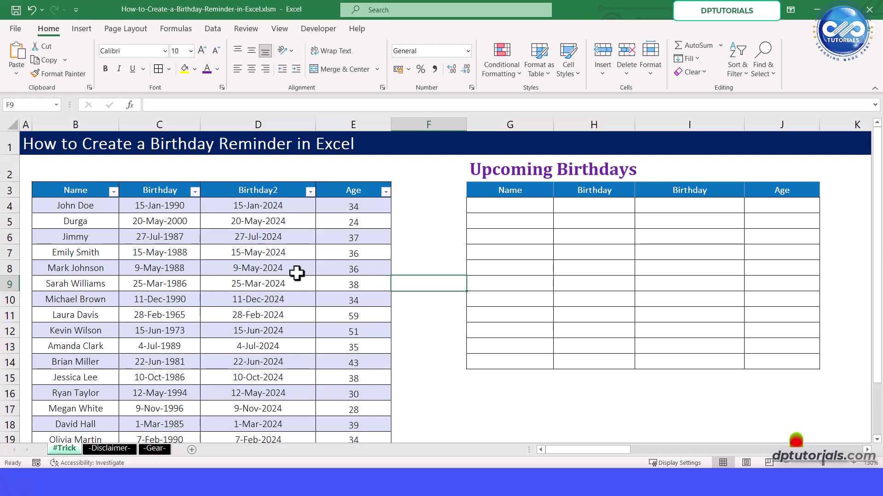
- Start the formula =FILTER(Table2, in cell G4
{"action": "left_click", "coordinate": [510, 208]}
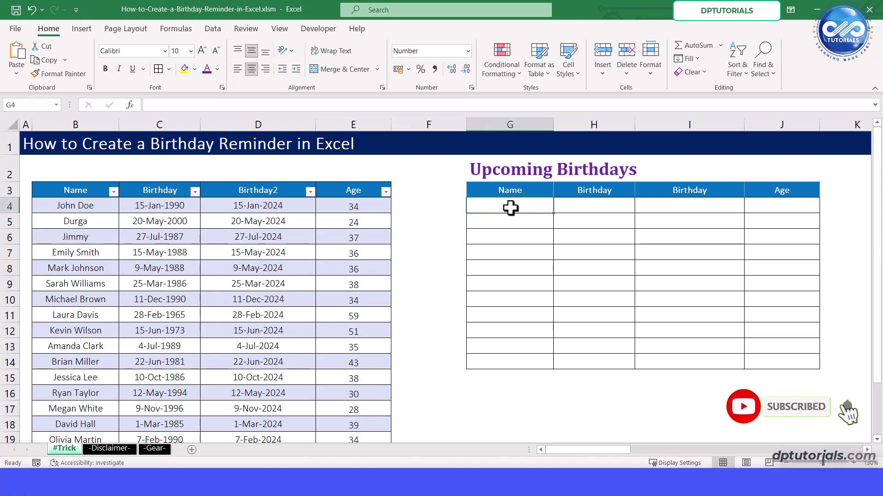
{"action": "type", "text": "=FILTER"}
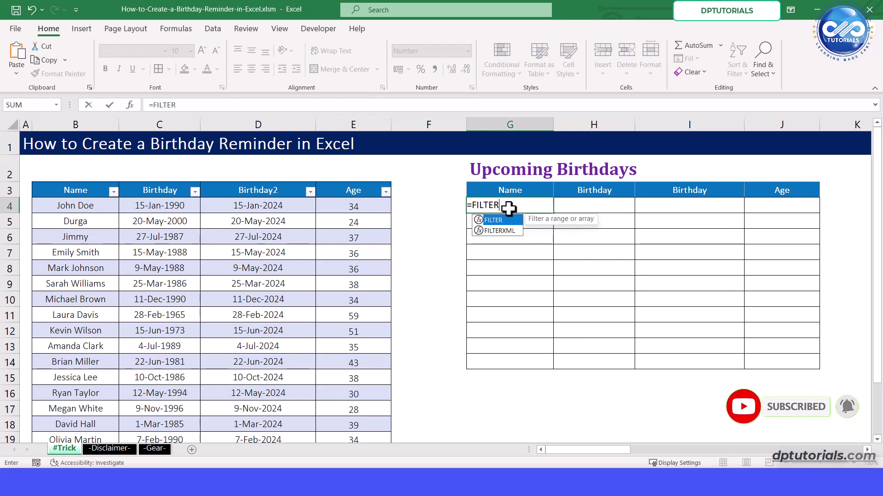
{"action": "type", "text": "("}
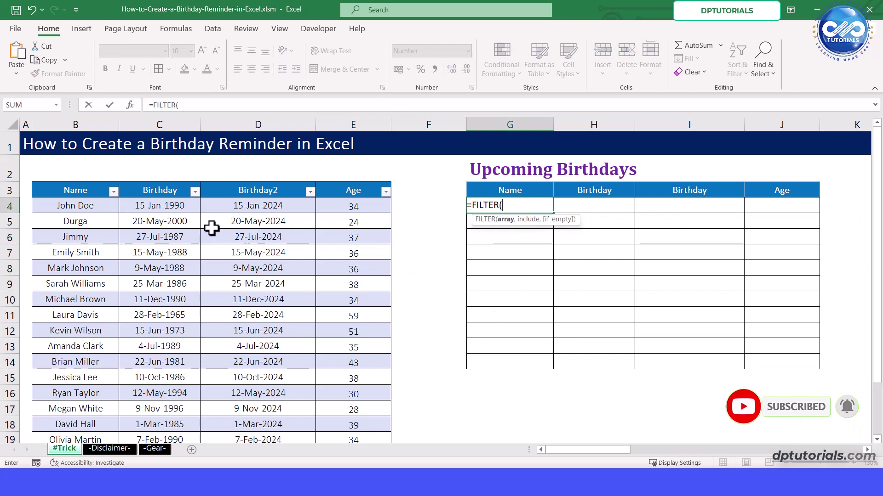
{"action": "left_click", "coordinate": [95, 205]}
{"action": "scroll", "coordinate": [331, 339], "scroll_direction": "down", "scroll_amount": 1}
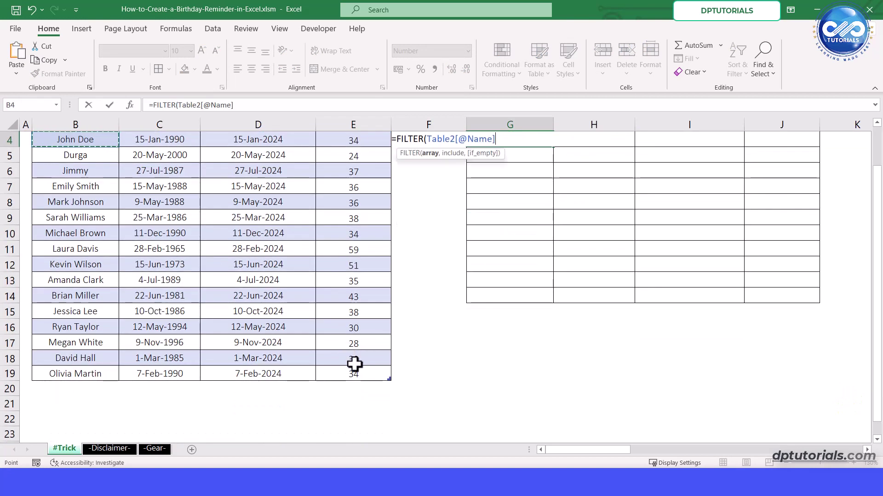
{"action": "left_click", "coordinate": [356, 371], "text": "shift"}
{"action": "scroll", "coordinate": [366, 332], "scroll_direction": "up", "scroll_amount": 1}
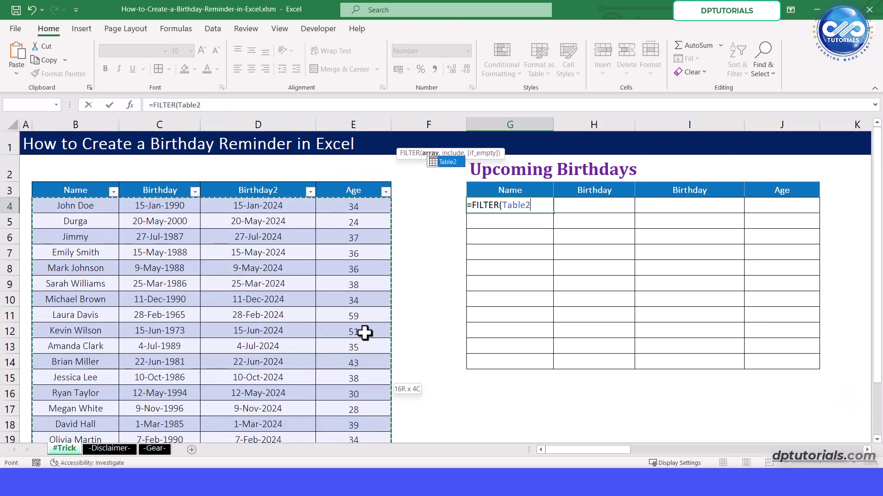
{"action": "type", "text": ","}
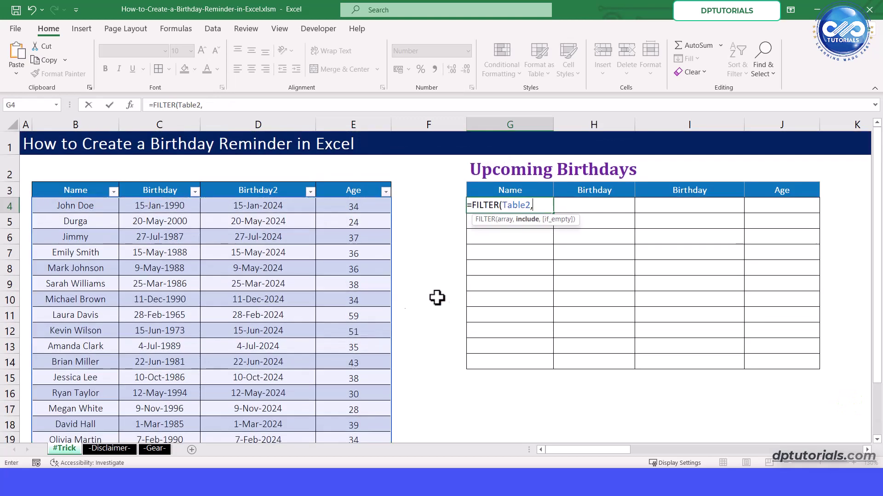
- Add the condition Table2[Birthday2]>=TODAY(), removing the @ from the column reference
{"action": "left_click", "coordinate": [269, 207]}
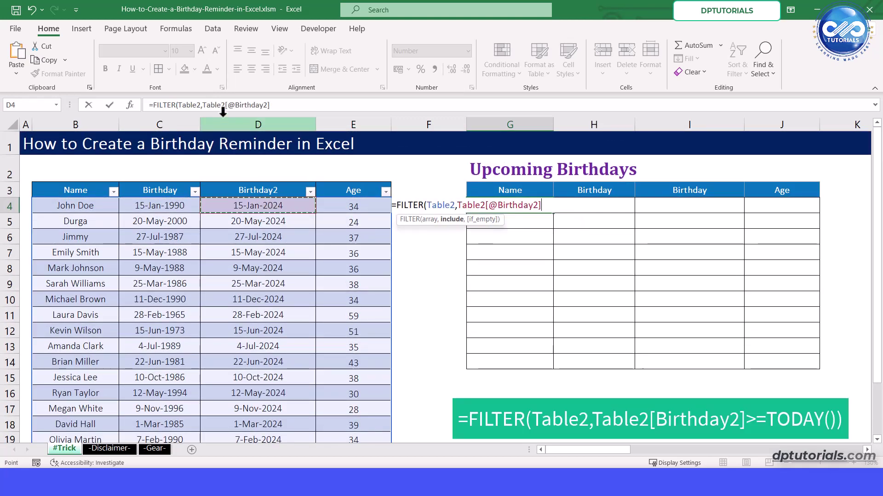
{"action": "left_click", "coordinate": [280, 104]}
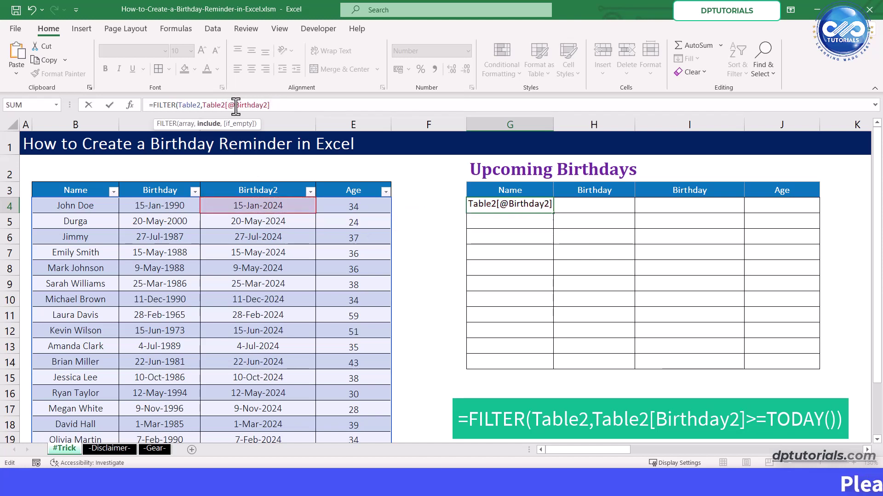
{"action": "left_click", "coordinate": [237, 105]}
{"action": "key", "text": "BackSpace"}
{"action": "left_click", "coordinate": [277, 105]}
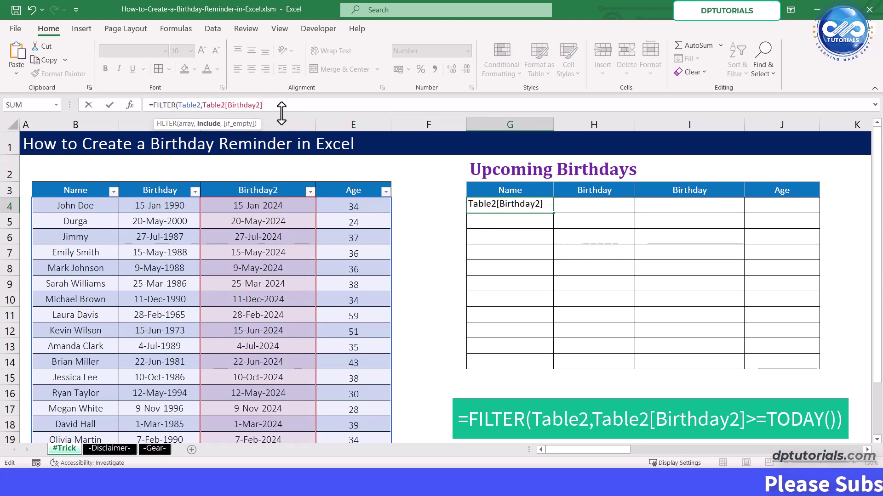
{"action": "type", "text": ">=T"}
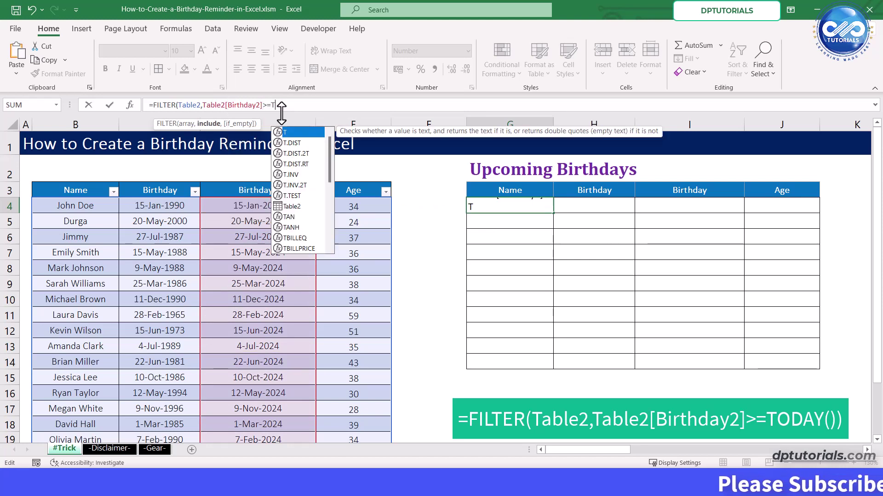
{"action": "type", "text": "ODAY()"}
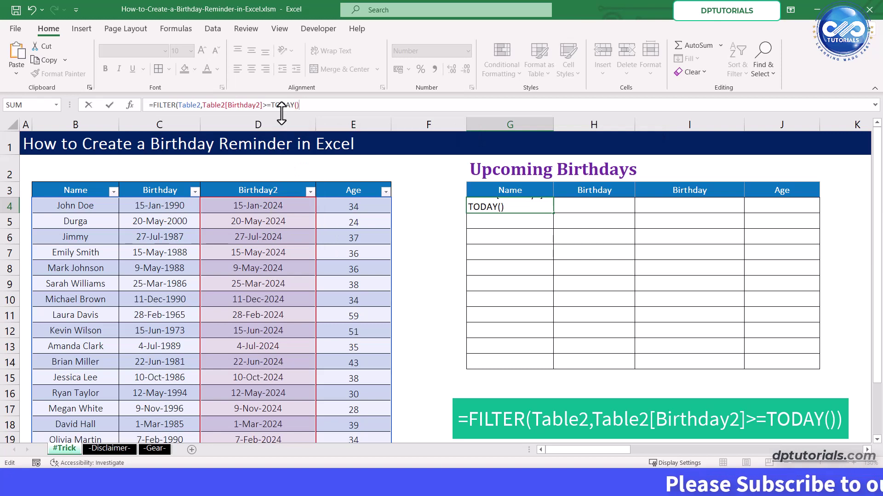
{"action": "key", "text": "Return"}
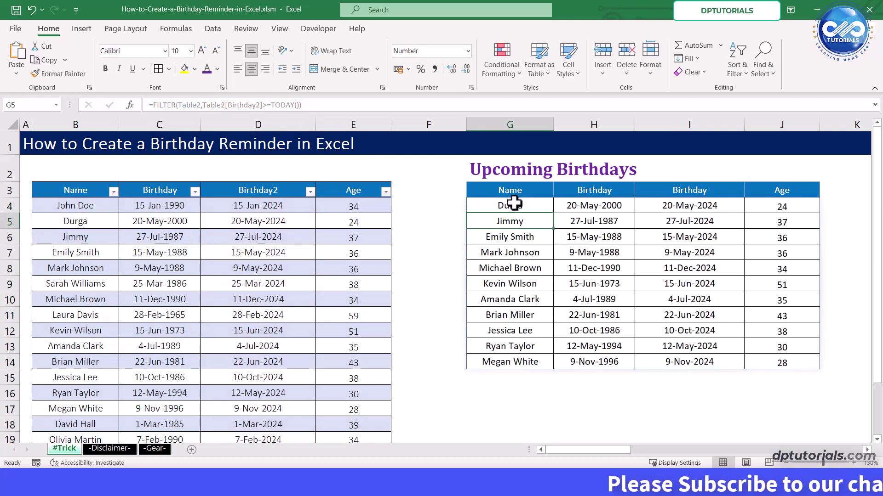
{"action": "left_click", "coordinate": [514, 202]}
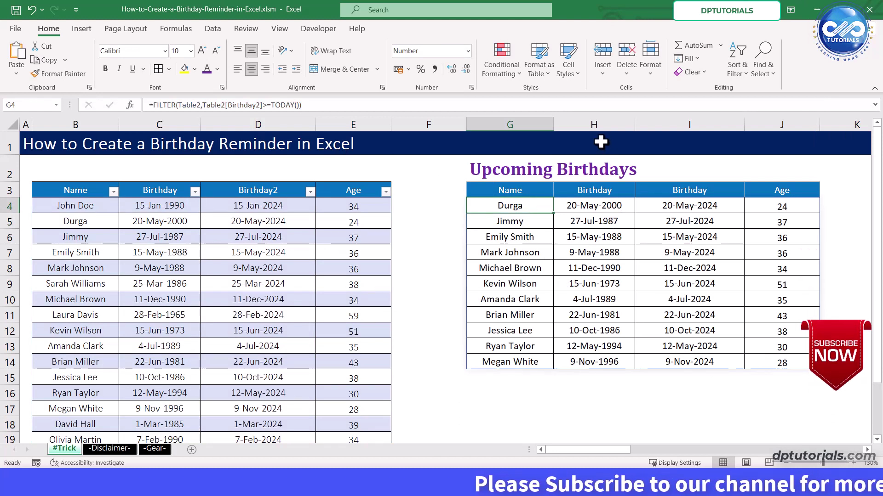
{"action": "left_click", "coordinate": [692, 217]}
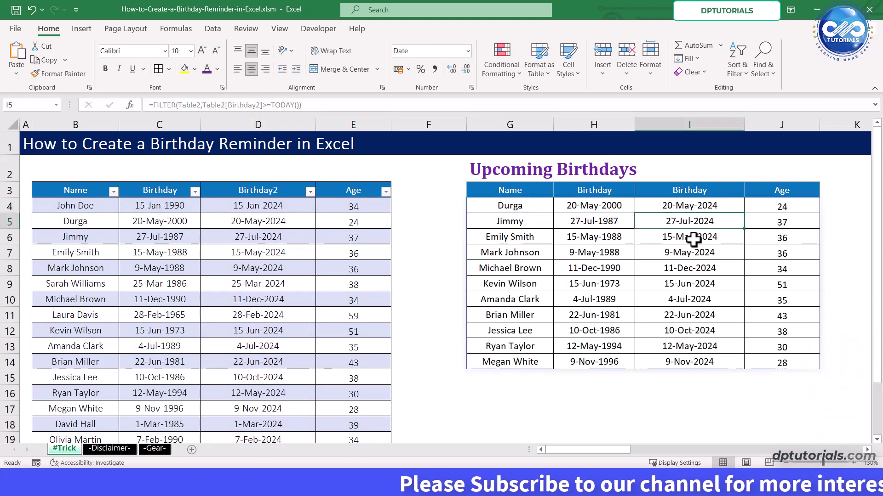
{"action": "left_click", "coordinate": [692, 285]}
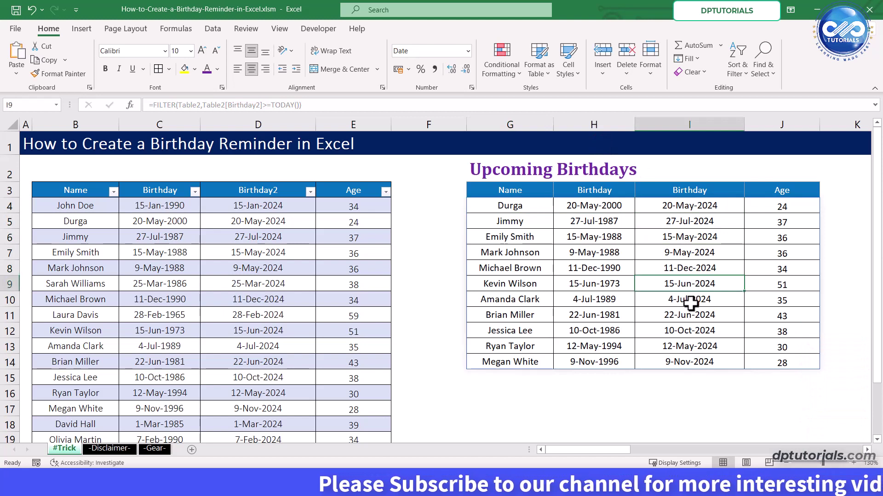
{"action": "left_click", "coordinate": [693, 330]}
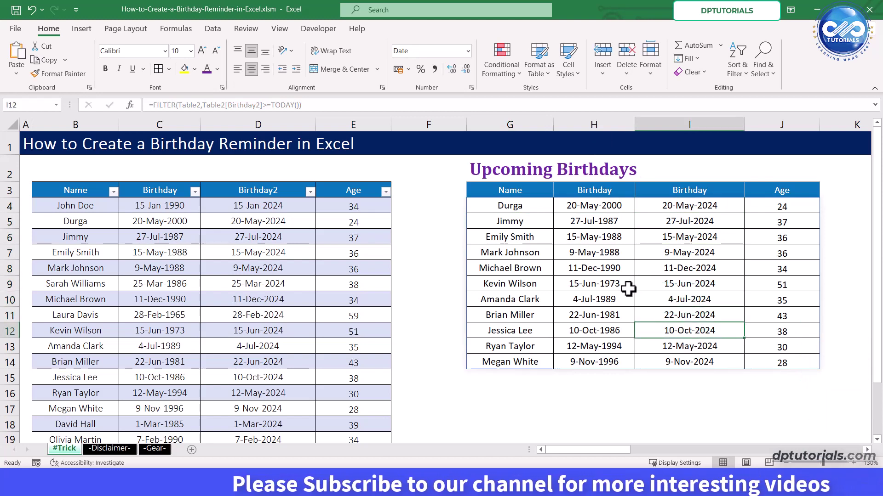
{"action": "left_click", "coordinate": [528, 205]}
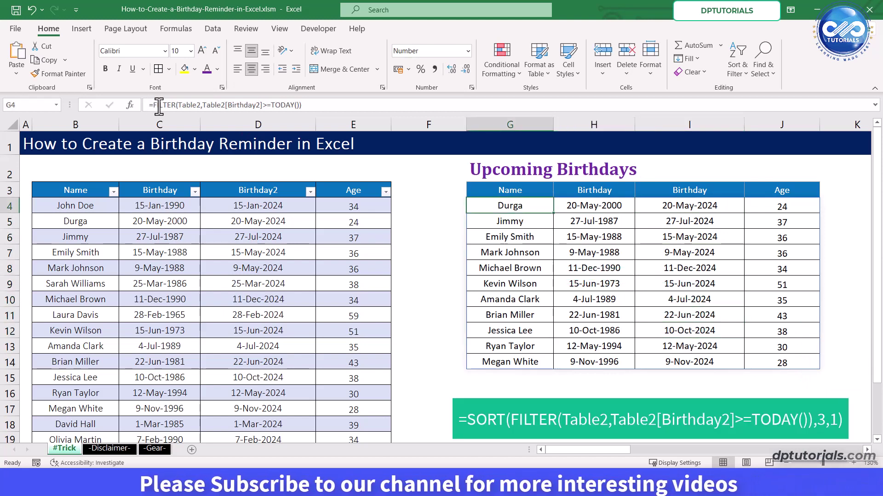
- Change G4's formula to =SORT(FILTER(Table2,Table2[Birthday2]>=TODAY()),3,1)
{"action": "left_click", "coordinate": [158, 105]}
{"action": "type", "text": "S"}
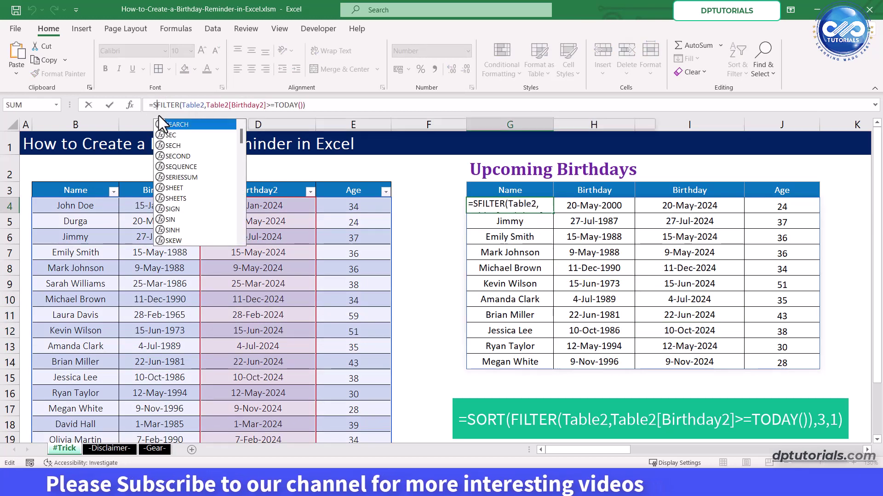
{"action": "type", "text": "ORT("}
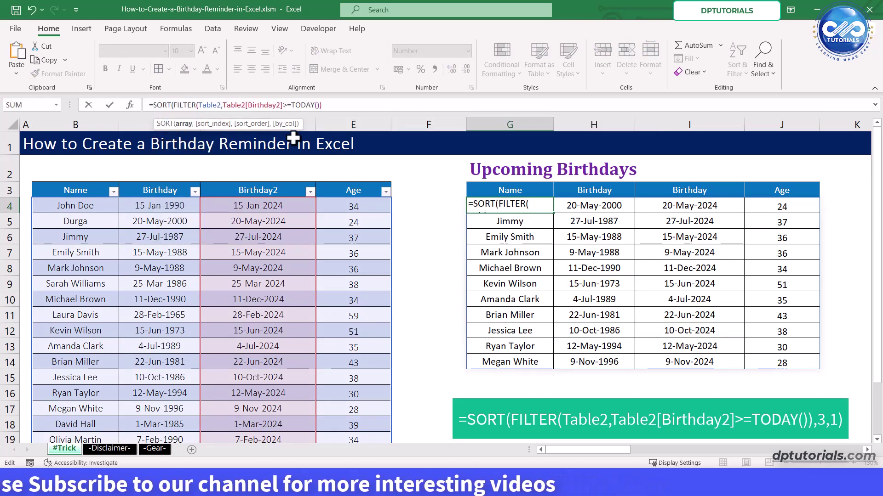
{"action": "left_click", "coordinate": [329, 105]}
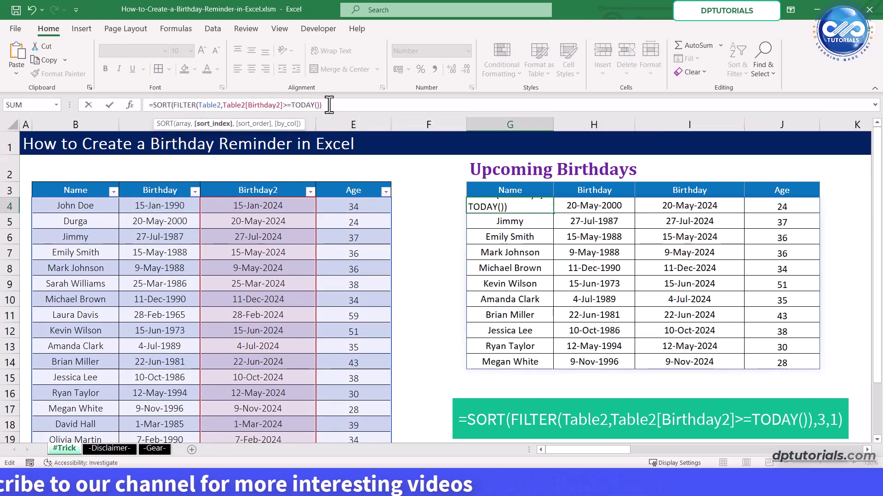
{"action": "type", "text": ","}
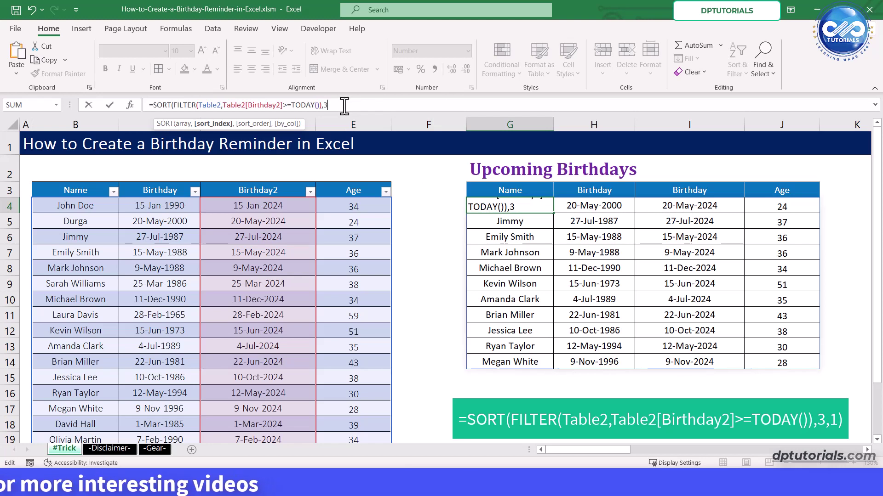
{"action": "type", "text": "3,"}
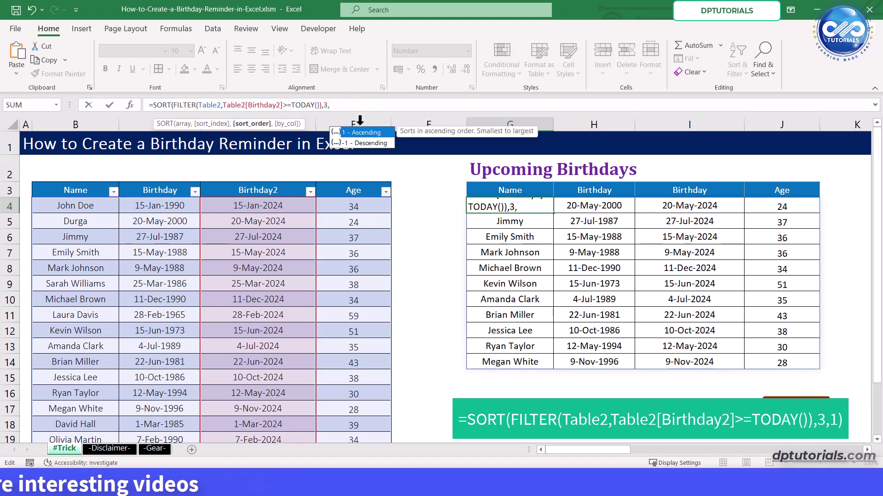
{"action": "type", "text": "1"}
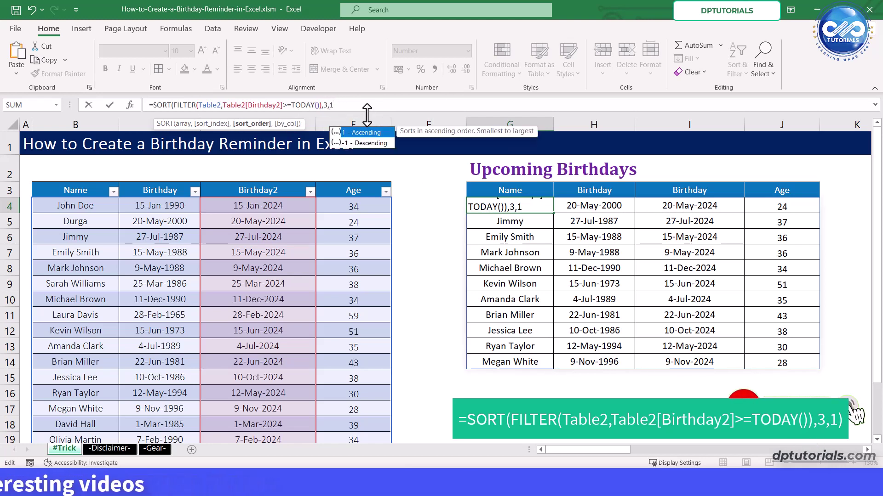
{"action": "type", "text": ")"}
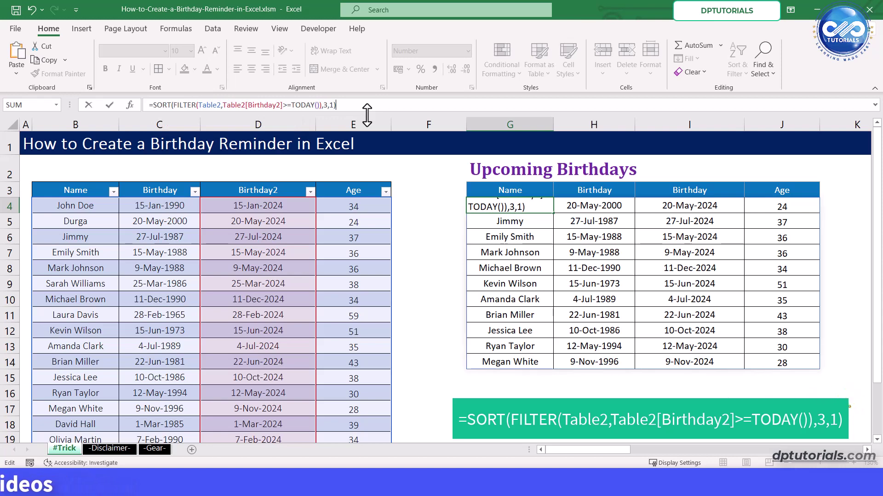
{"action": "key", "text": "Return"}
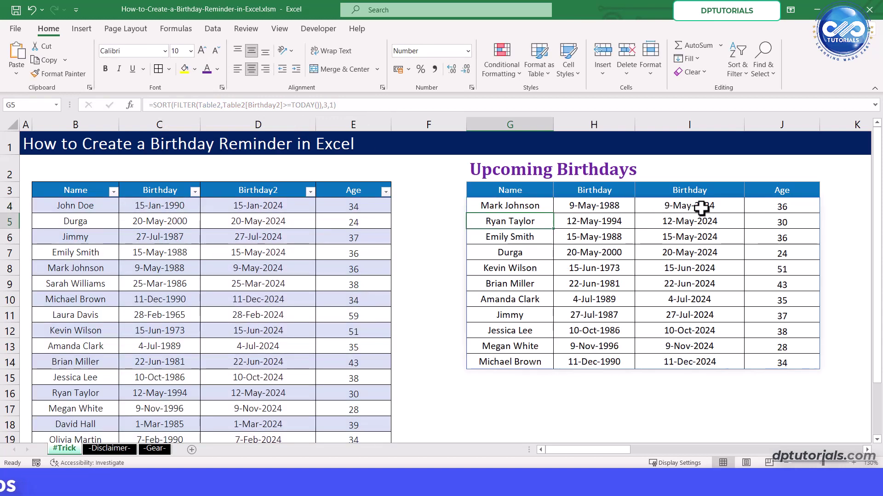
- Check the first sorted this-year dates, then select the list's original Birthday column H
{"action": "left_click", "coordinate": [693, 224]}
{"action": "left_click", "coordinate": [699, 238]}
{"action": "left_click", "coordinate": [696, 252]}
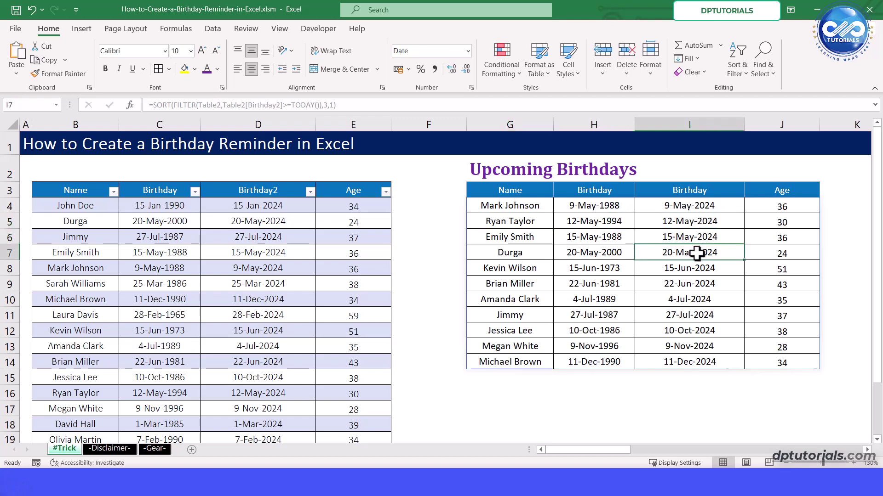
{"action": "left_click", "coordinate": [609, 118]}
- Hide the original Birthday columns H and C
{"action": "right_click", "coordinate": [606, 121]}
{"action": "left_click", "coordinate": [626, 290]}
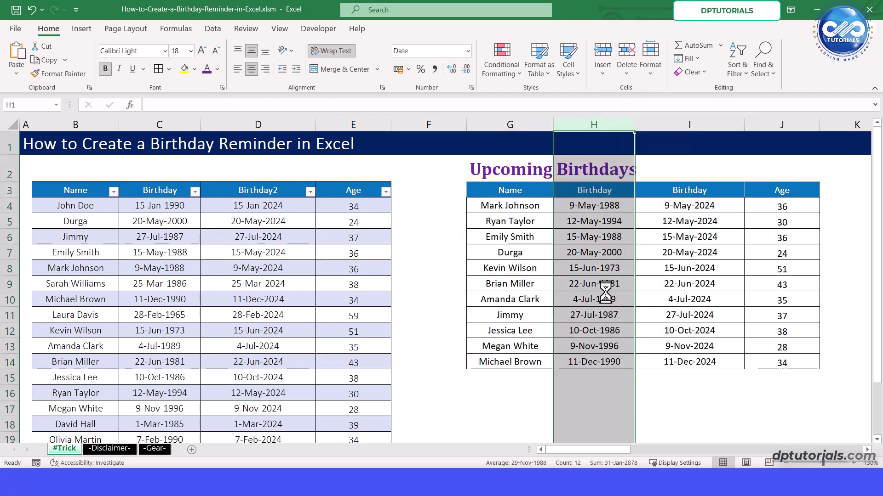
{"action": "left_click", "coordinate": [605, 252]}
{"action": "left_click", "coordinate": [160, 121]}
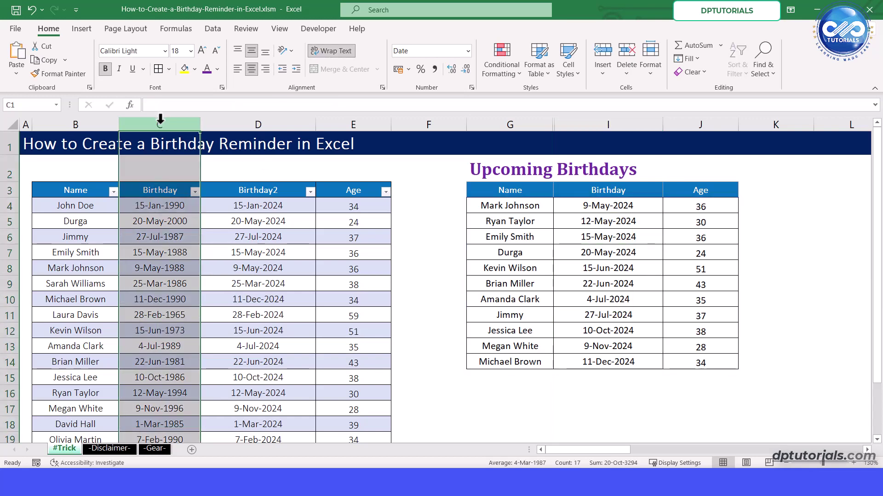
{"action": "right_click", "coordinate": [160, 121]}
{"action": "left_click", "coordinate": [194, 305]}
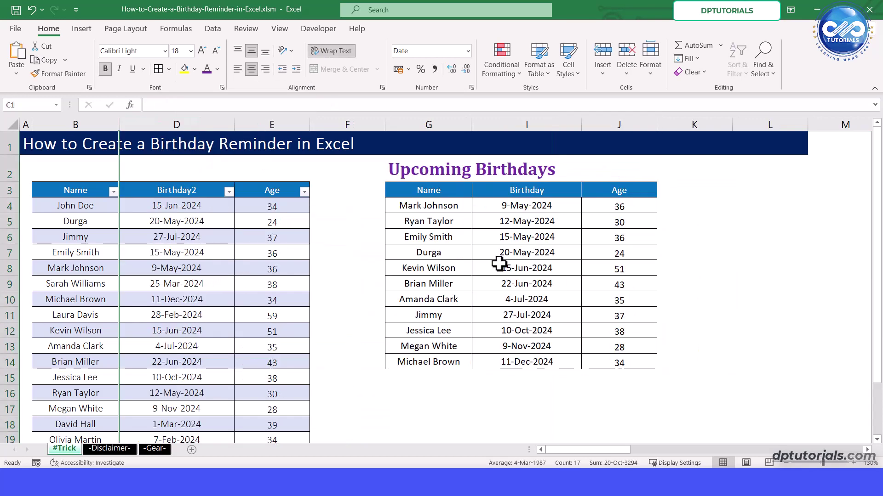
- Verify the this-year birthday dates down the list through 11-Dec-2024
{"action": "left_click", "coordinate": [496, 269]}
{"action": "left_click", "coordinate": [538, 237]}
{"action": "left_click", "coordinate": [536, 253]}
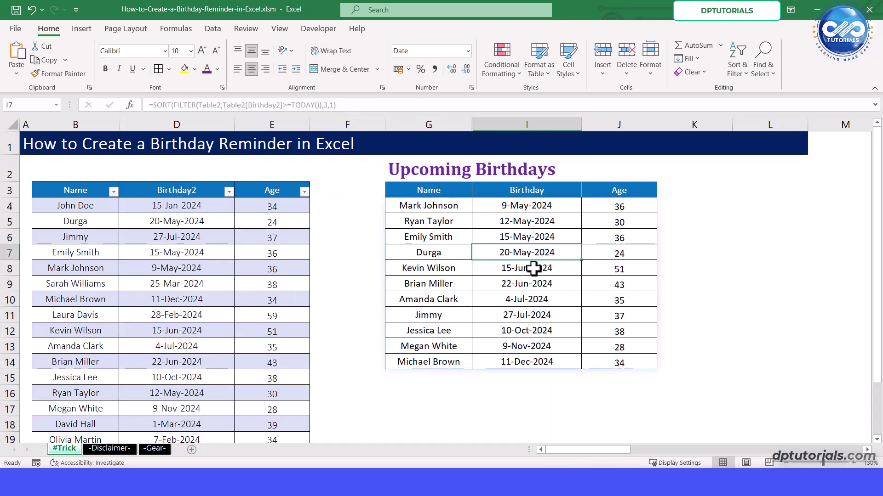
{"action": "left_click", "coordinate": [537, 268]}
{"action": "left_click", "coordinate": [533, 285]}
{"action": "left_click", "coordinate": [532, 299]}
{"action": "left_click", "coordinate": [532, 315]}
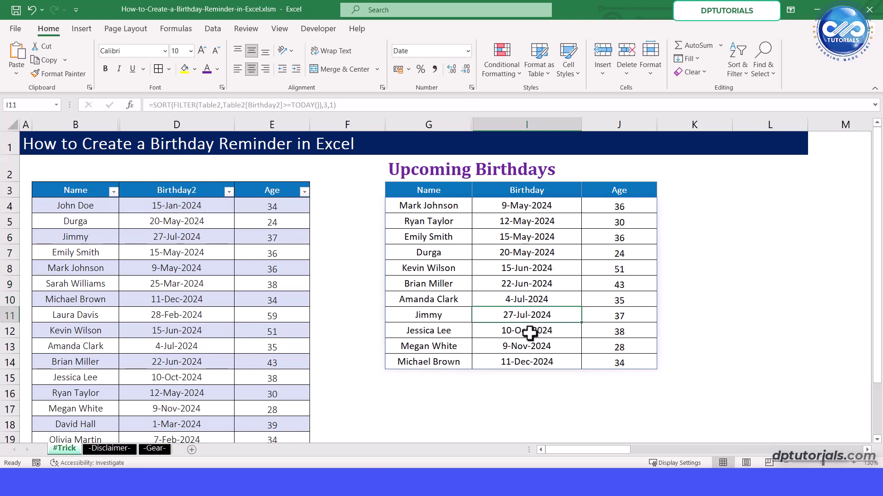
{"action": "left_click", "coordinate": [532, 332]}
{"action": "left_click", "coordinate": [532, 348]}
{"action": "left_click", "coordinate": [533, 363]}
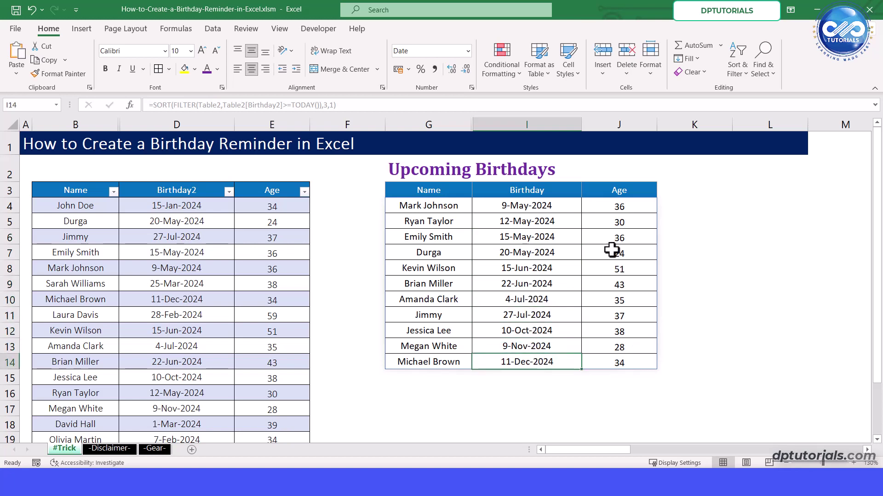
{"action": "scroll", "coordinate": [623, 278], "scroll_direction": "down", "scroll_amount": 3}
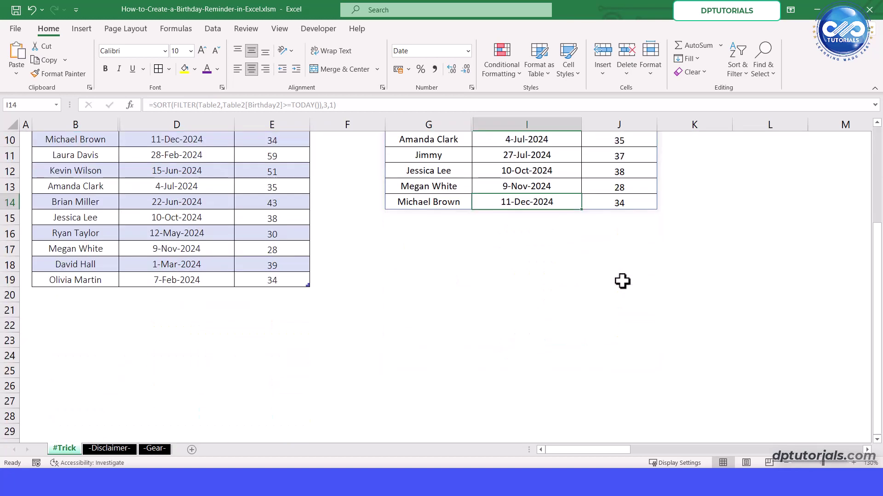
{"action": "scroll", "coordinate": [623, 280], "scroll_direction": "up", "scroll_amount": 3}
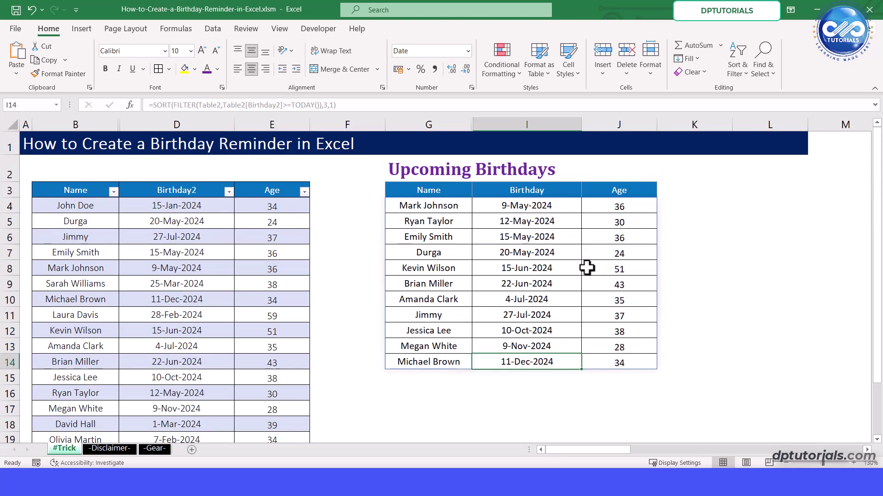